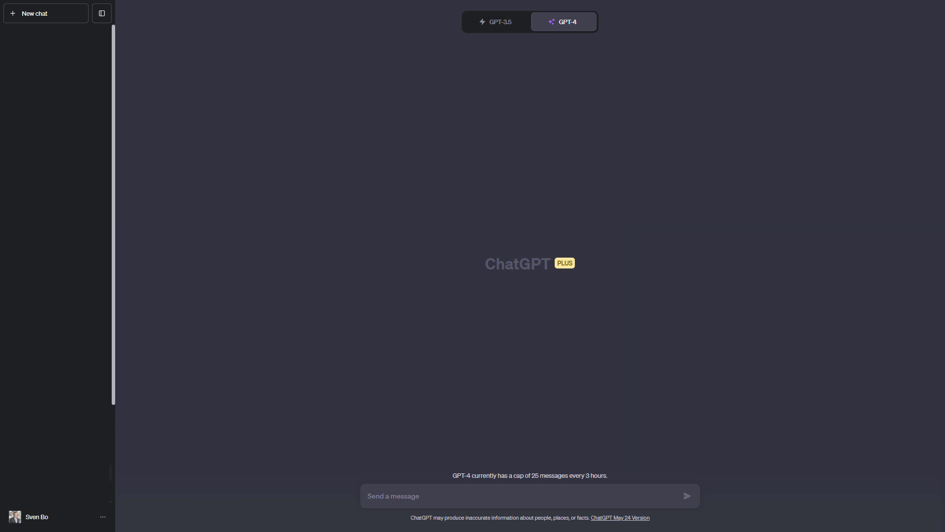
Enable the Code interpreter beta feature in Settings and confirm it appears under GPT-4.
{"action": "left_click", "coordinate": [49, 515]}
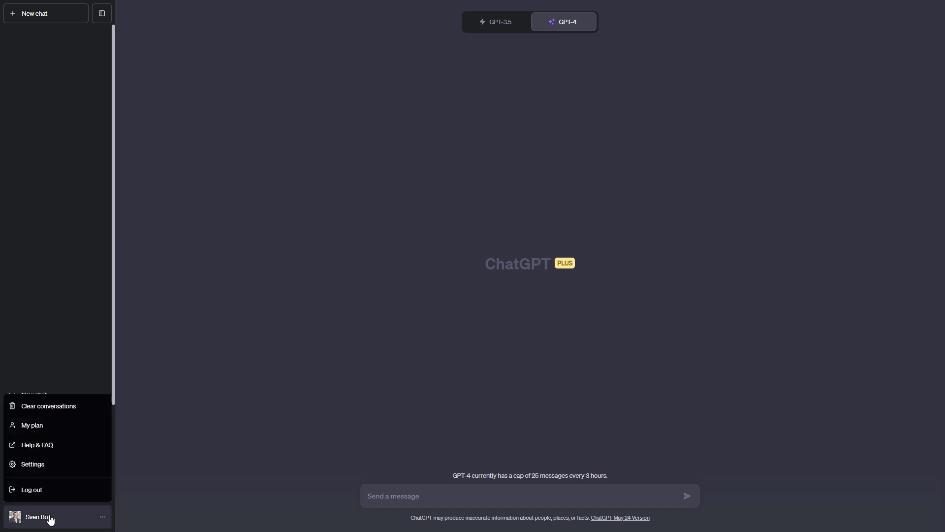
{"action": "left_click", "coordinate": [49, 463]}
{"action": "left_click", "coordinate": [314, 221]}
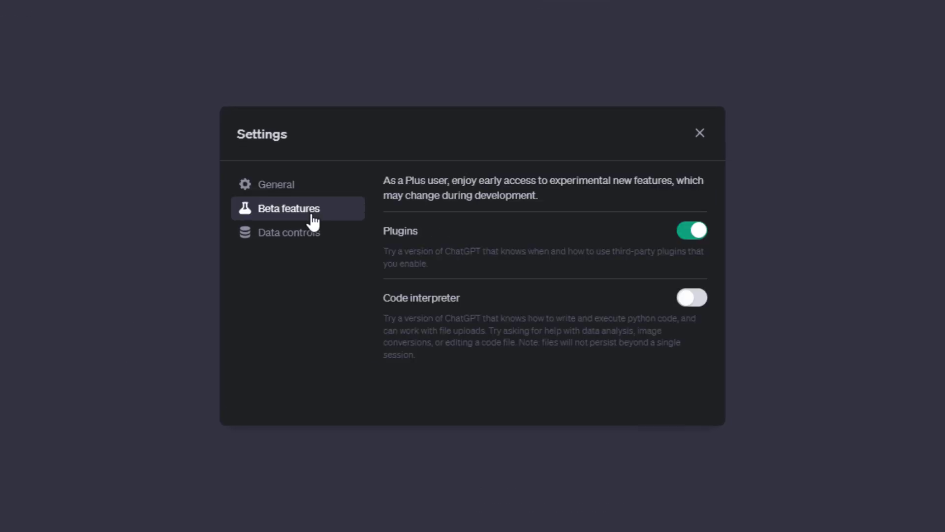
{"action": "left_click", "coordinate": [699, 301]}
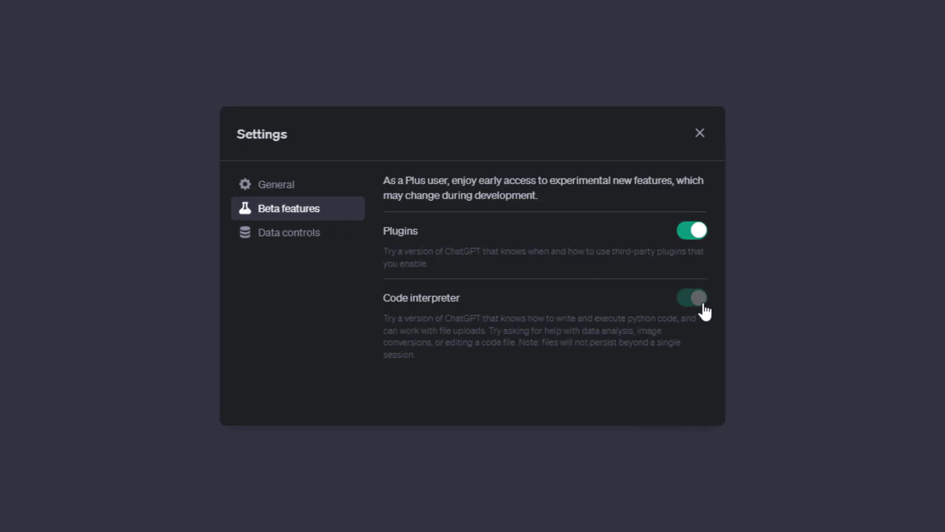
{"action": "left_click", "coordinate": [703, 139]}
{"action": "mouse_move", "coordinate": [666, 40]}
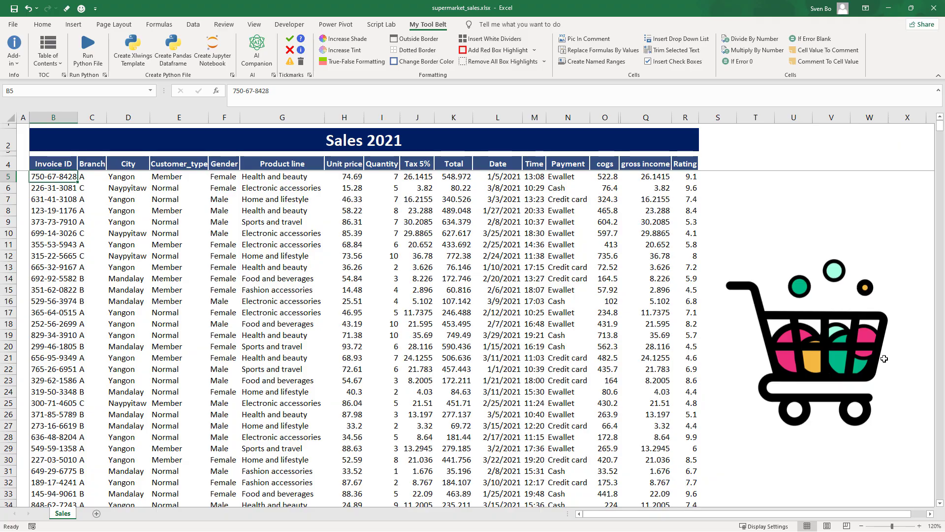
{"action": "scroll", "coordinate": [884, 358], "scroll_direction": "down", "scroll_amount": 4}
{"action": "scroll", "coordinate": [884, 358], "scroll_direction": "down", "scroll_amount": 16}
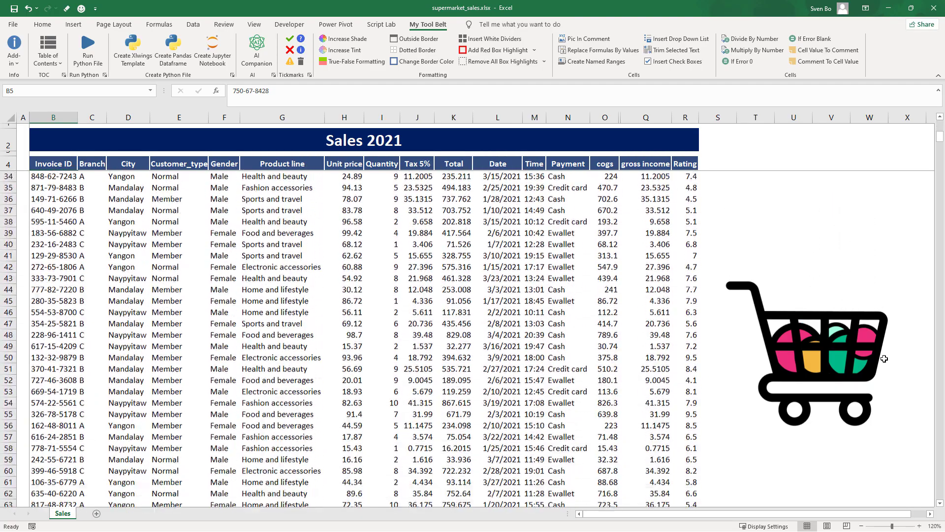
{"action": "scroll", "coordinate": [884, 359], "scroll_direction": "down", "scroll_amount": 15}
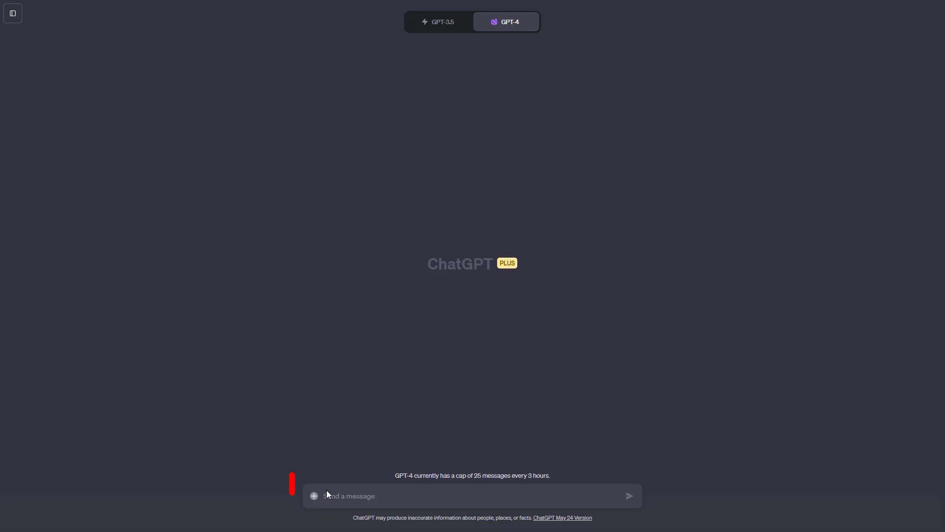
Attach supermarket_sales.xlsx and type 'What does the dataset represent?' in the message box.
{"action": "left_click", "coordinate": [315, 496]}
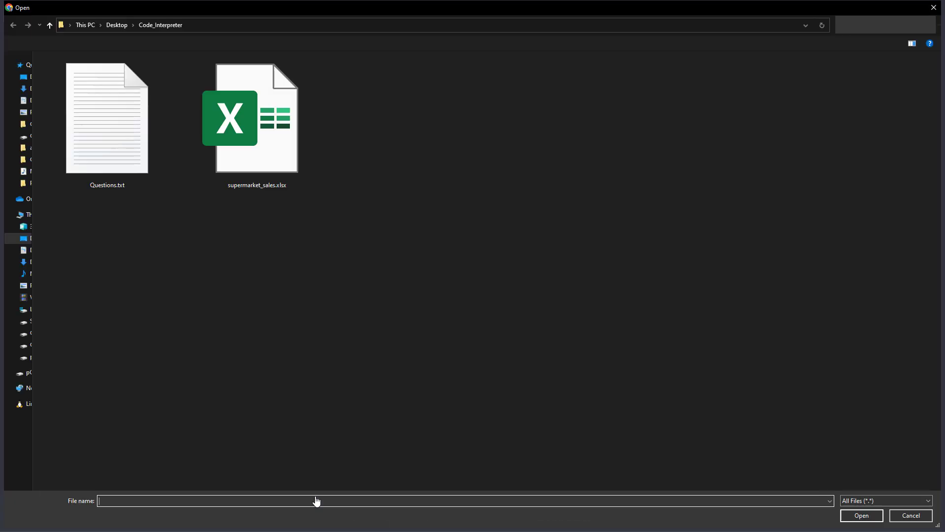
{"action": "left_click", "coordinate": [263, 148]}
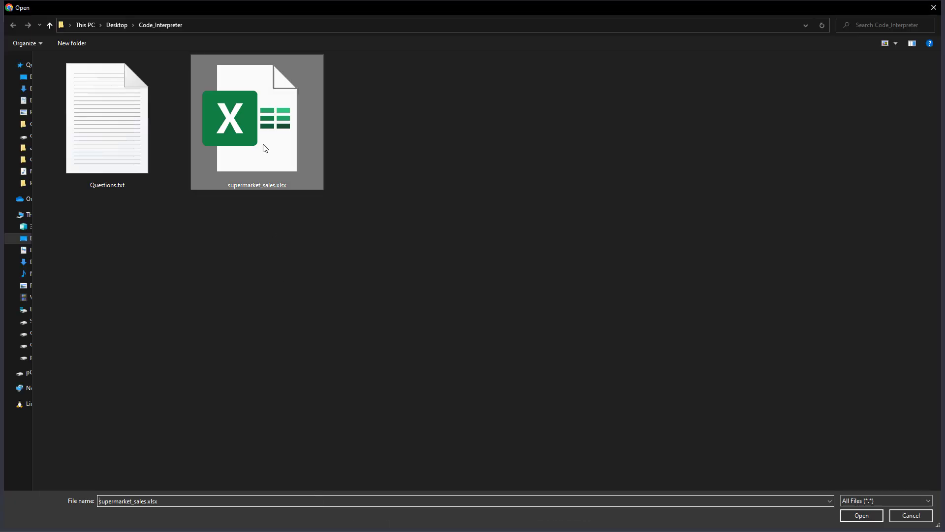
{"action": "left_click", "coordinate": [861, 515]}
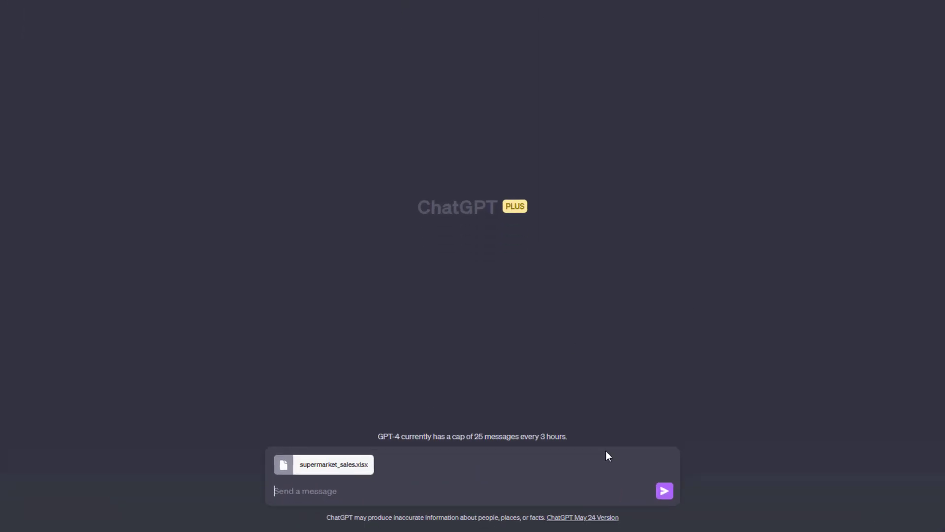
{"action": "type", "text": "What does the dataset represent?"}
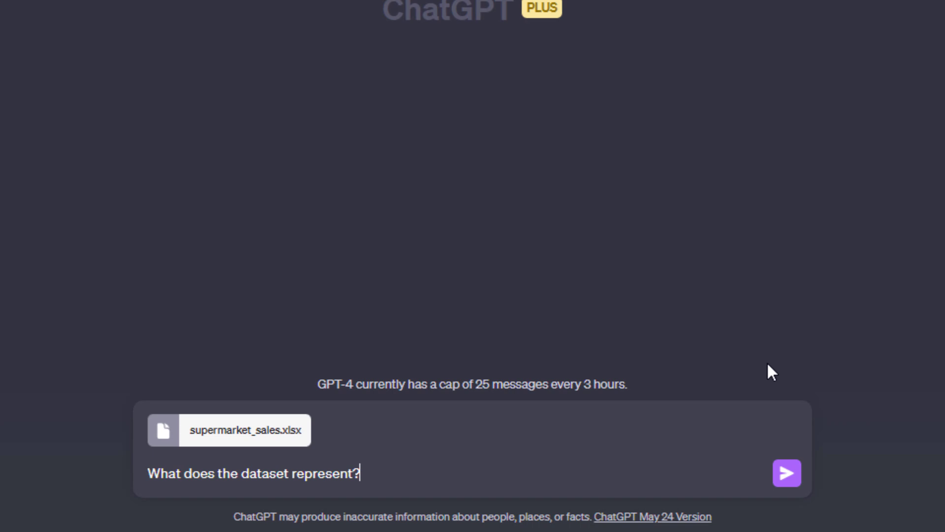
Send the question and expand the first step's pandas code that lists the 17 columns.
{"action": "left_click", "coordinate": [787, 475]}
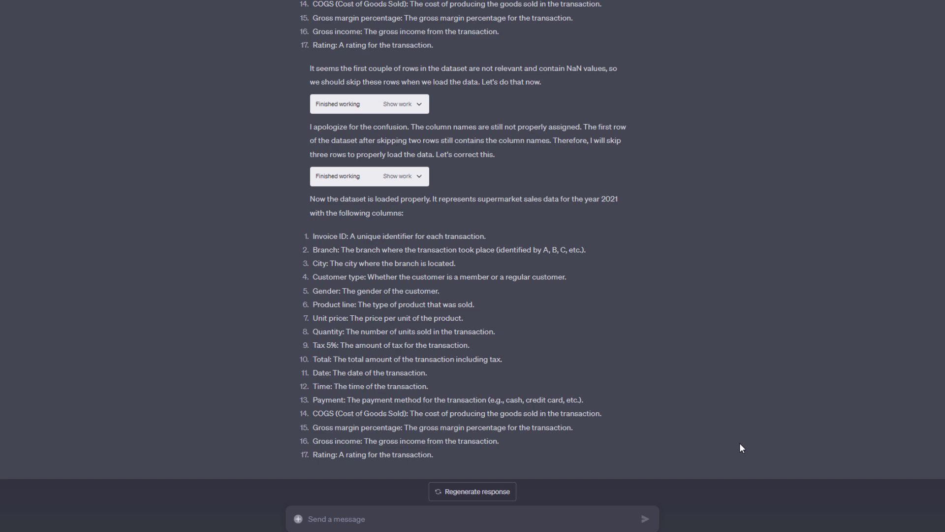
{"action": "scroll", "coordinate": [740, 442], "scroll_direction": "up", "scroll_amount": 5}
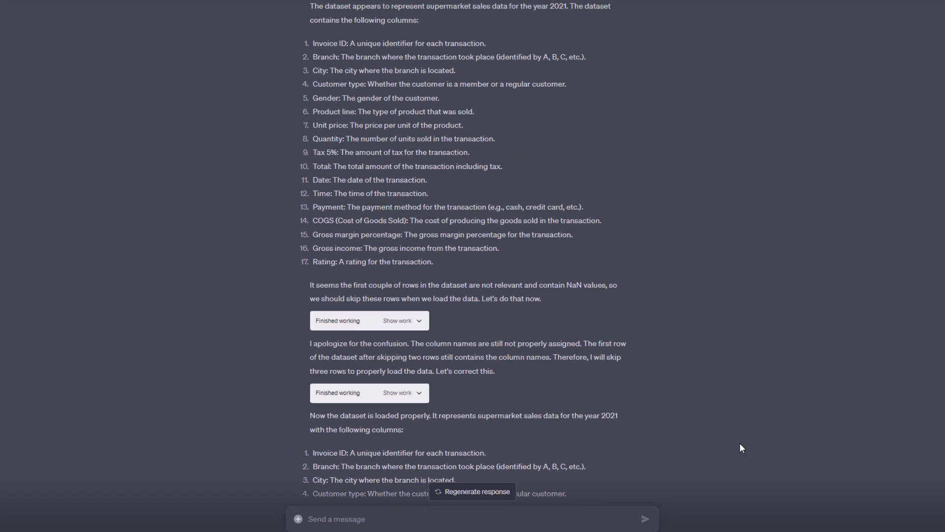
{"action": "left_click", "coordinate": [419, 37]}
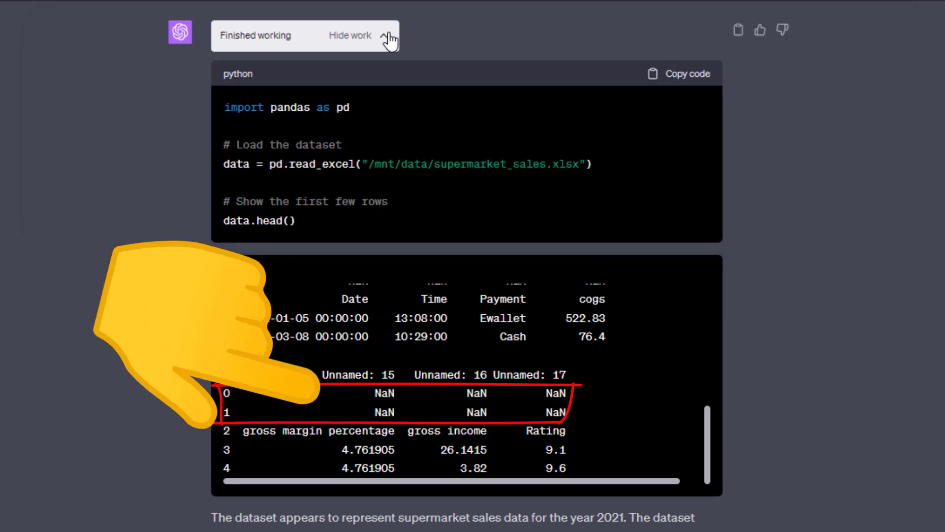
Collapse the first step and inspect the code reloading the data with skiprows=2.
{"action": "left_click", "coordinate": [387, 35]}
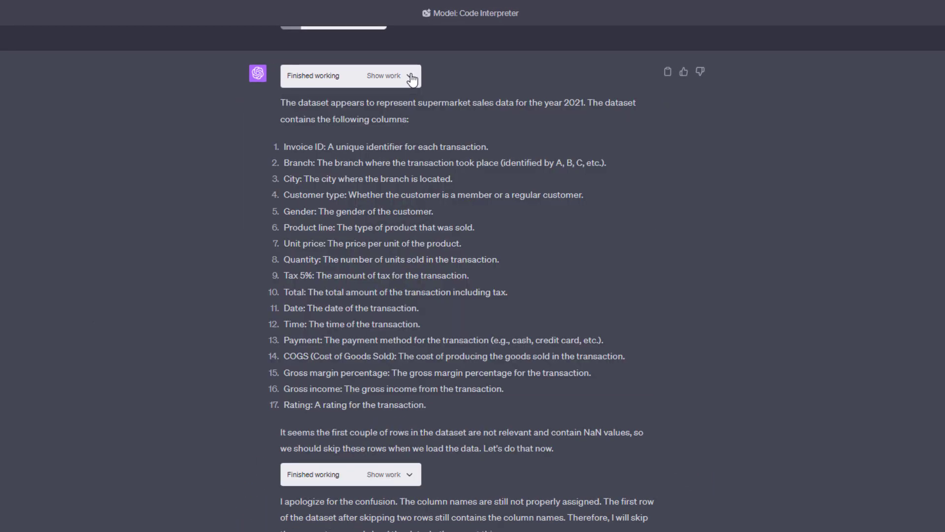
{"action": "left_click", "coordinate": [411, 474]}
{"action": "scroll", "coordinate": [737, 492], "scroll_direction": "down", "scroll_amount": 2}
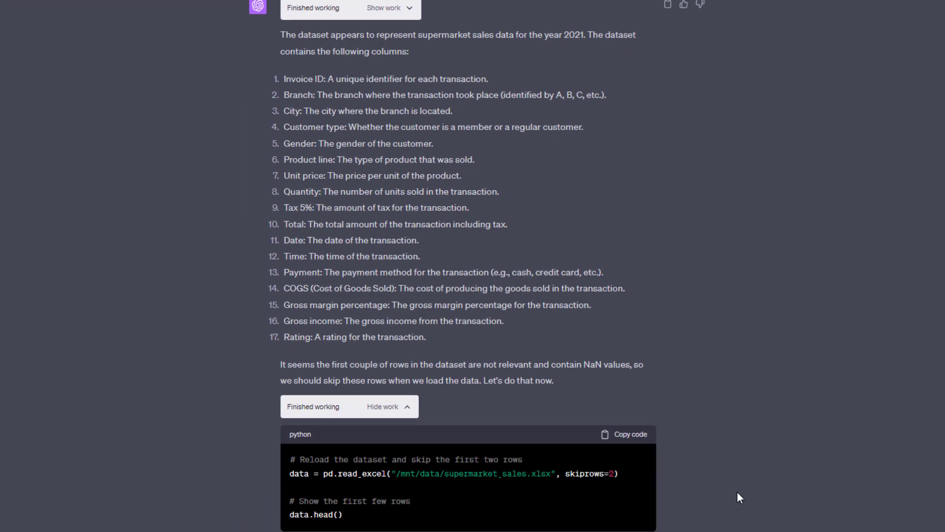
{"action": "scroll", "coordinate": [737, 491], "scroll_direction": "down", "scroll_amount": 3}
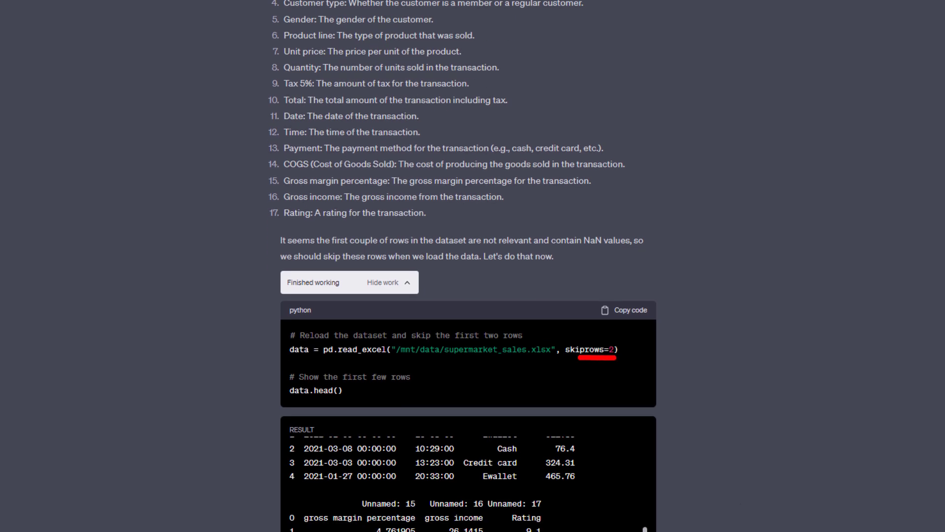
{"action": "scroll", "coordinate": [639, 446], "scroll_direction": "up", "scroll_amount": 5}
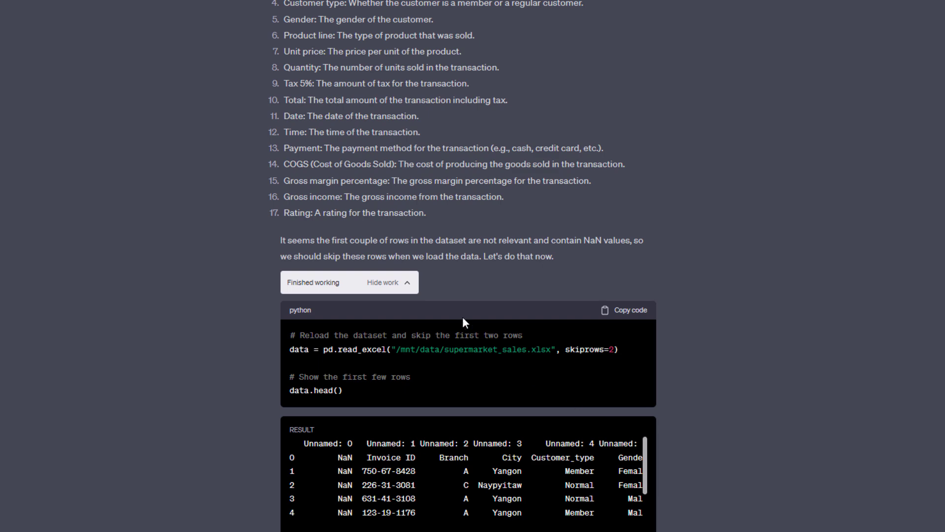
{"action": "left_click", "coordinate": [415, 285]}
Inspect the skiprows=3 reload, where headers load correctly and all 17 columns are relisted.
{"action": "left_click", "coordinate": [416, 367]}
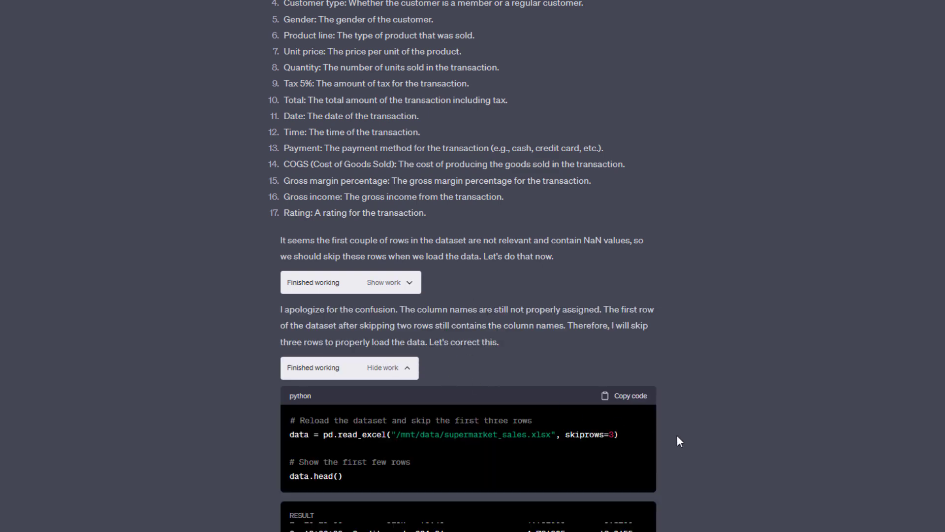
{"action": "scroll", "coordinate": [658, 483], "scroll_direction": "down", "scroll_amount": 3}
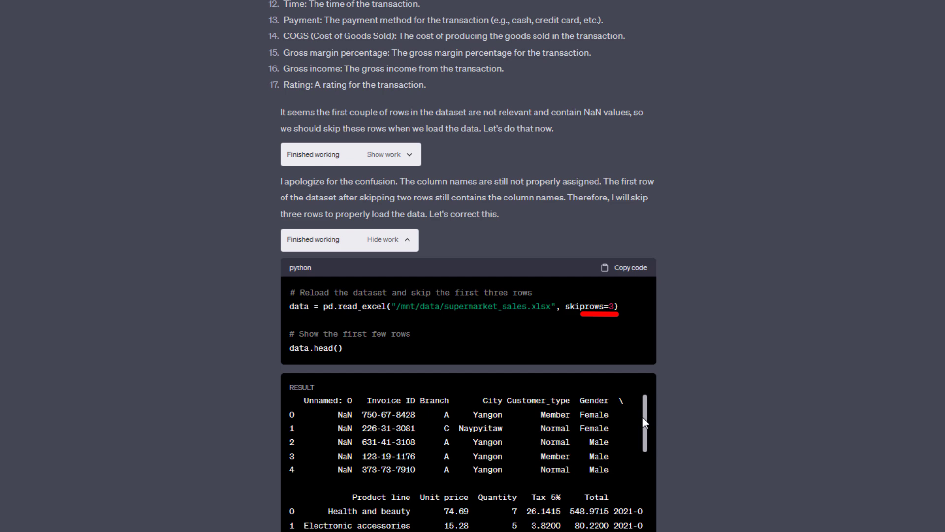
{"action": "scroll", "coordinate": [762, 491], "scroll_direction": "down", "scroll_amount": 5}
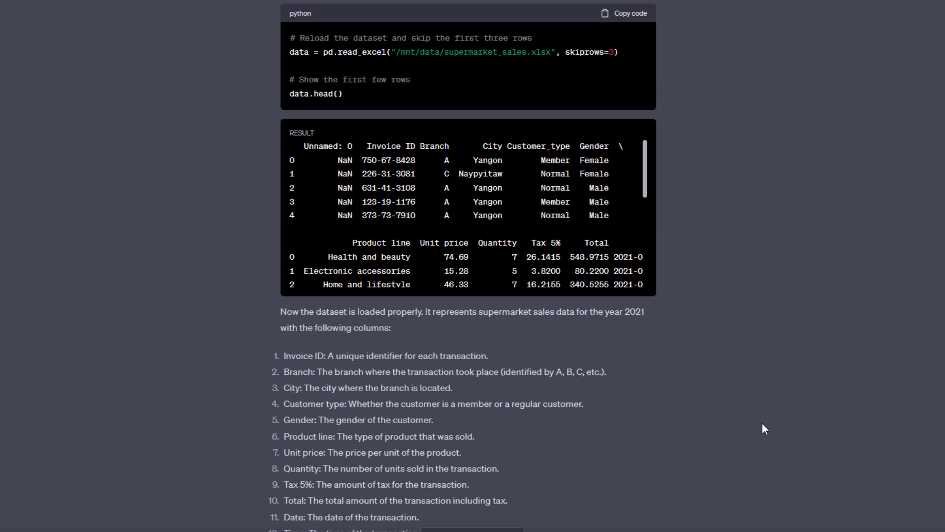
{"action": "scroll", "coordinate": [764, 428], "scroll_direction": "down", "scroll_amount": 4}
{"action": "left_click", "coordinate": [650, 488]}
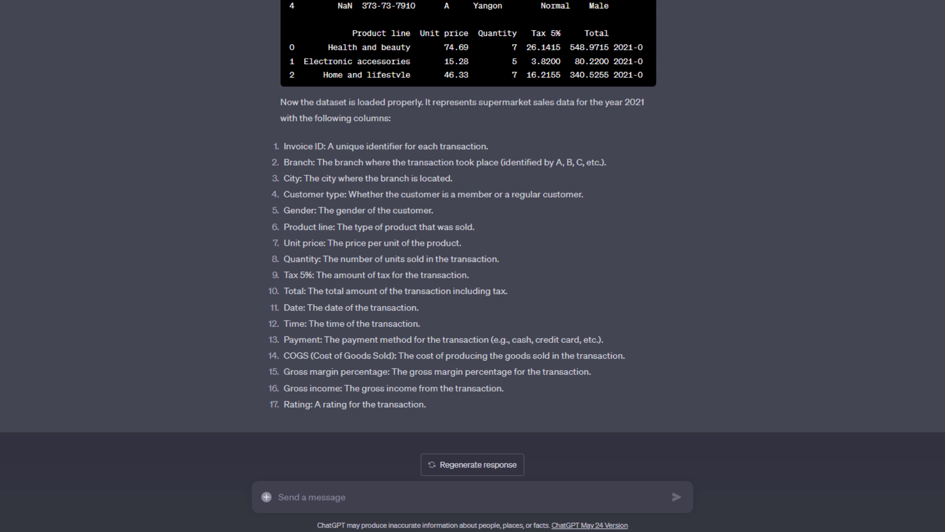
Ask 'How clean or messy is the dataset?' and get the answer about the empty Unnamed: 0 column.
{"action": "type", "text": "How clean or messy is the dataset?"}
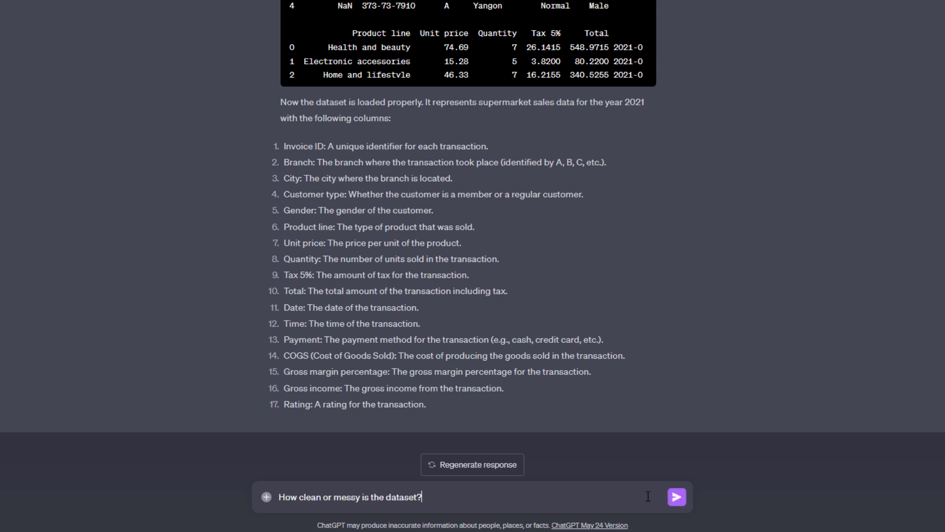
{"action": "left_click", "coordinate": [677, 497]}
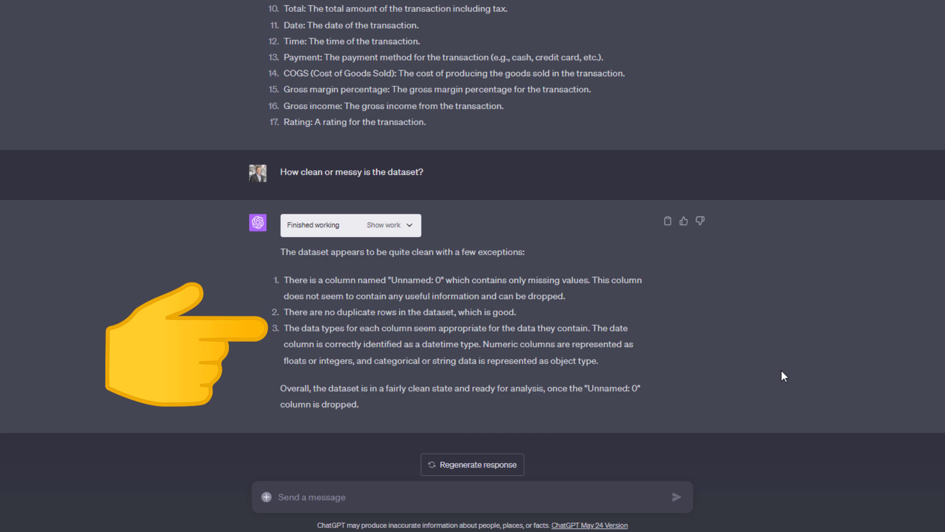
Ask ChatGPT for the top five insights from the sales data.
{"action": "left_click", "coordinate": [574, 497]}
{"action": "type", "text": "What are the top five insights from the data?"}
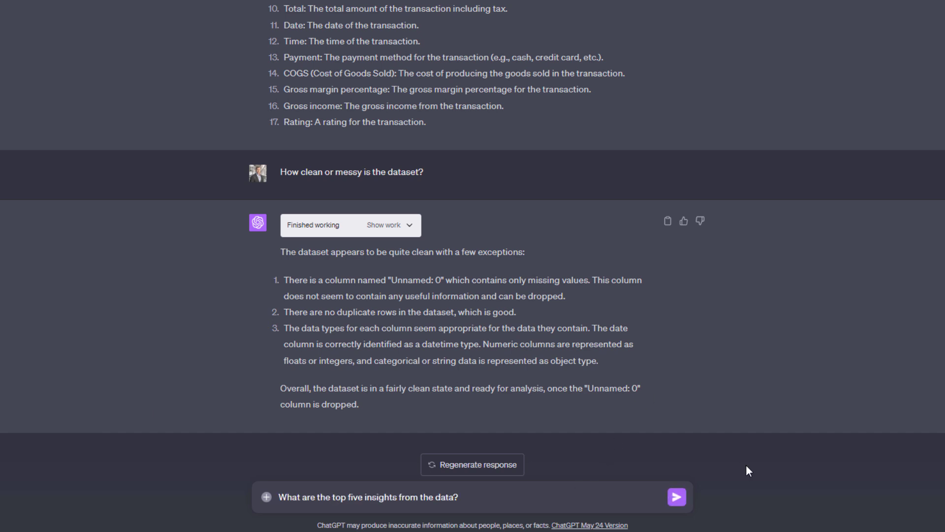
{"action": "key", "text": "Return"}
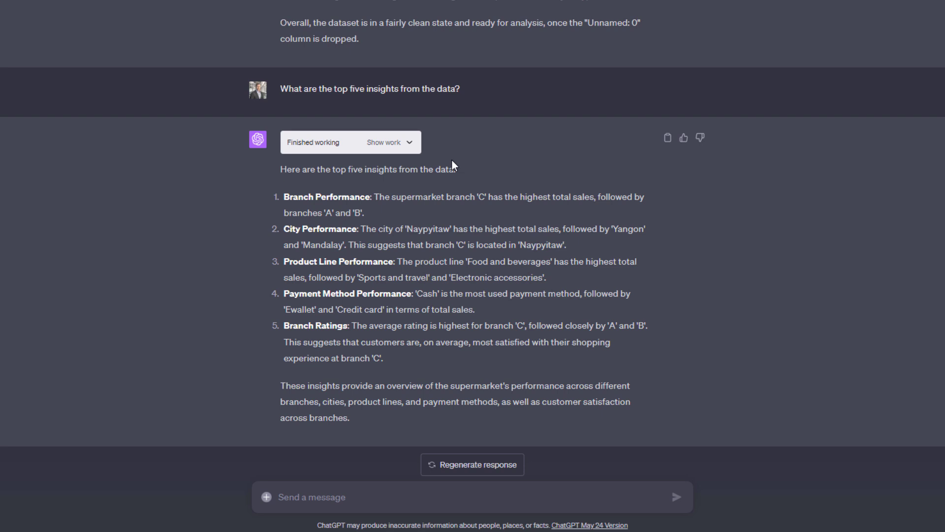
Review the analysis output totals by branch, city, product line and payment method.
{"action": "left_click", "coordinate": [410, 143]}
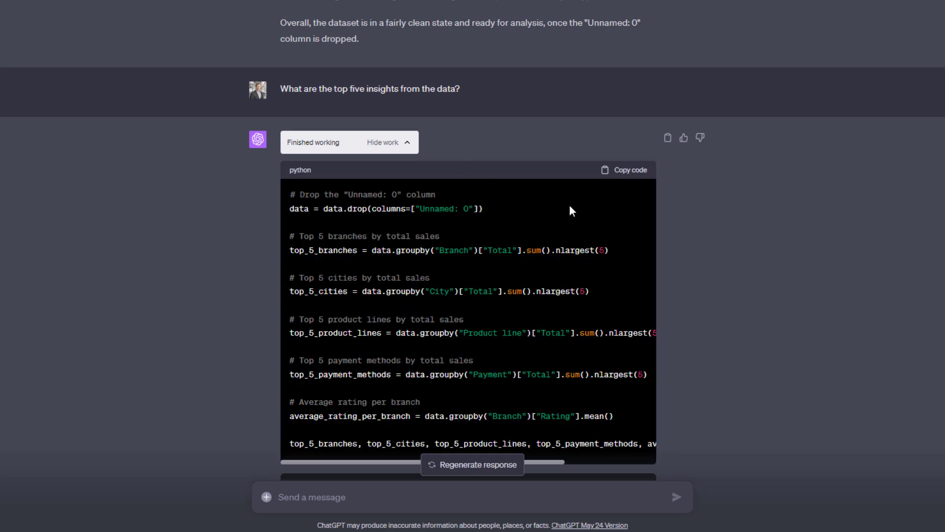
{"action": "scroll", "coordinate": [630, 224], "scroll_direction": "down", "scroll_amount": 1}
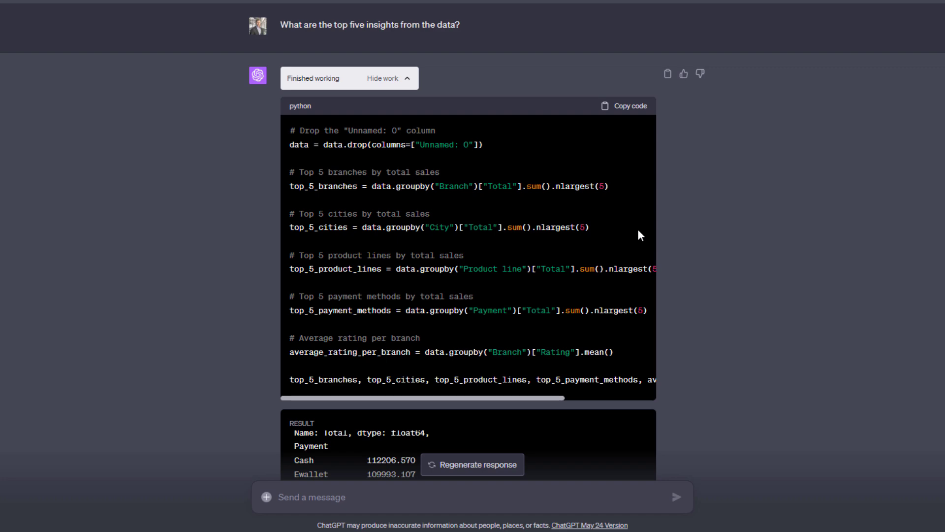
{"action": "scroll", "coordinate": [639, 228], "scroll_direction": "down", "scroll_amount": 3}
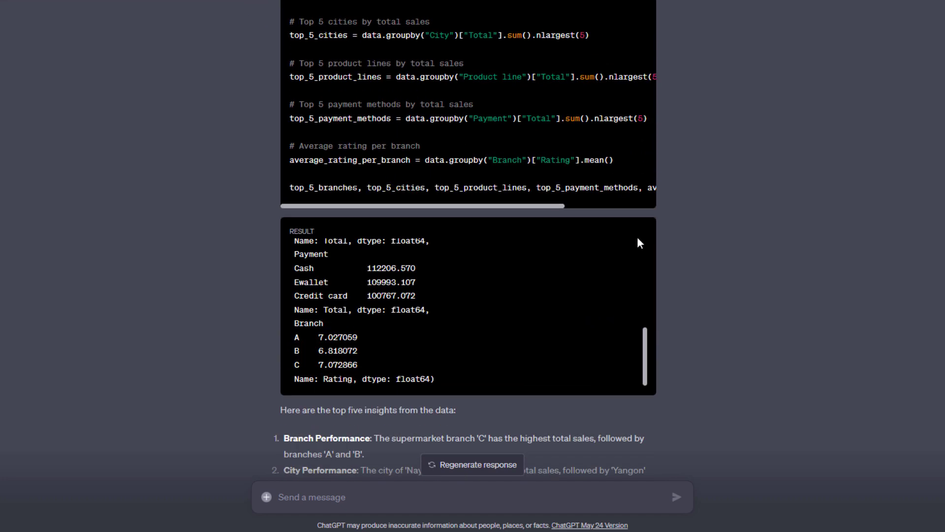
{"action": "left_click_drag", "start_coordinate": [644, 351], "coordinate": [642, 248]}
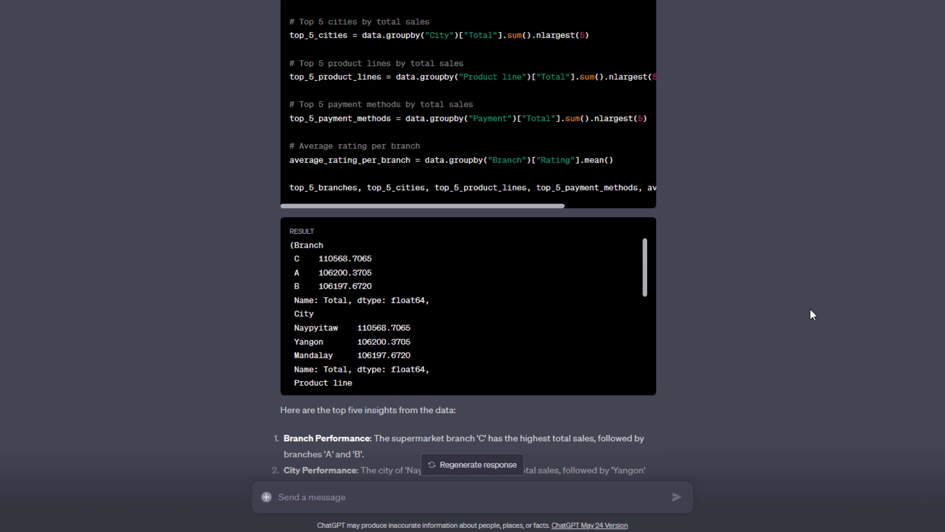
{"action": "scroll", "coordinate": [811, 308], "scroll_direction": "down", "scroll_amount": 5}
Ask 'Can you illustrate these insights with plots or visualizations?' and review the plotting code.
{"action": "left_click", "coordinate": [463, 496]}
{"action": "type", "text": "Can you illustrate these insights with plots or visualizations?"}
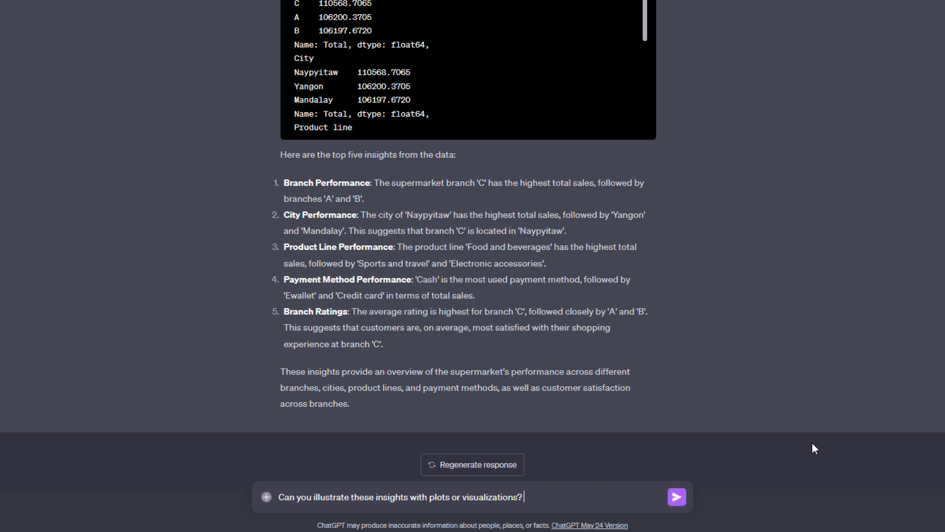
{"action": "key", "text": "Return"}
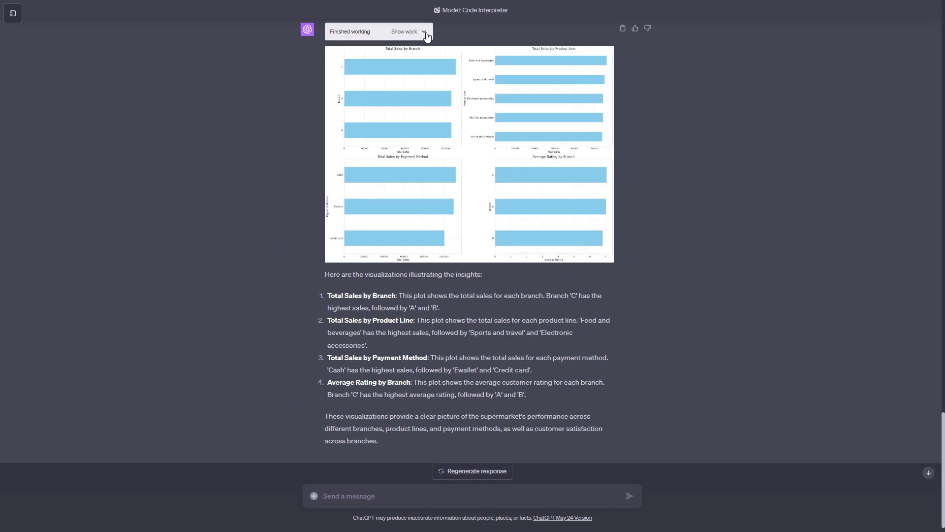
{"action": "left_click", "coordinate": [425, 33]}
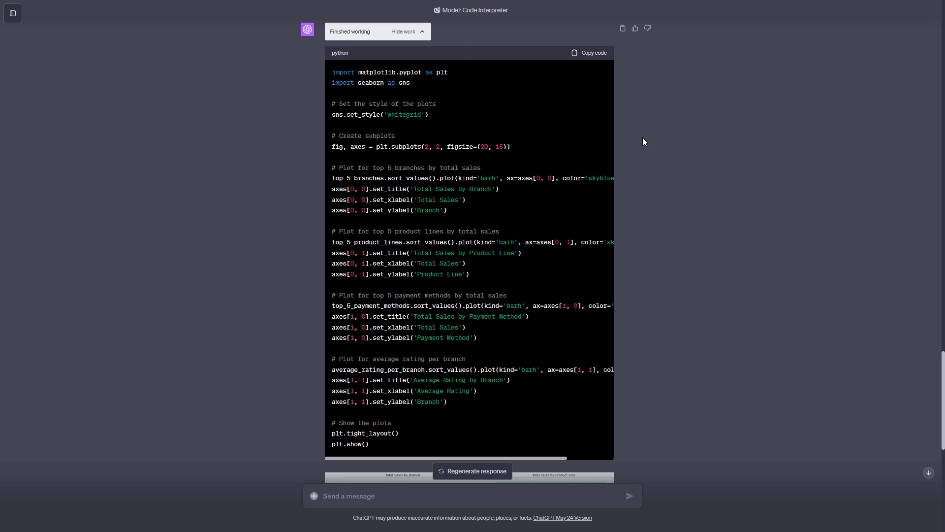
{"action": "left_click", "coordinate": [422, 33]}
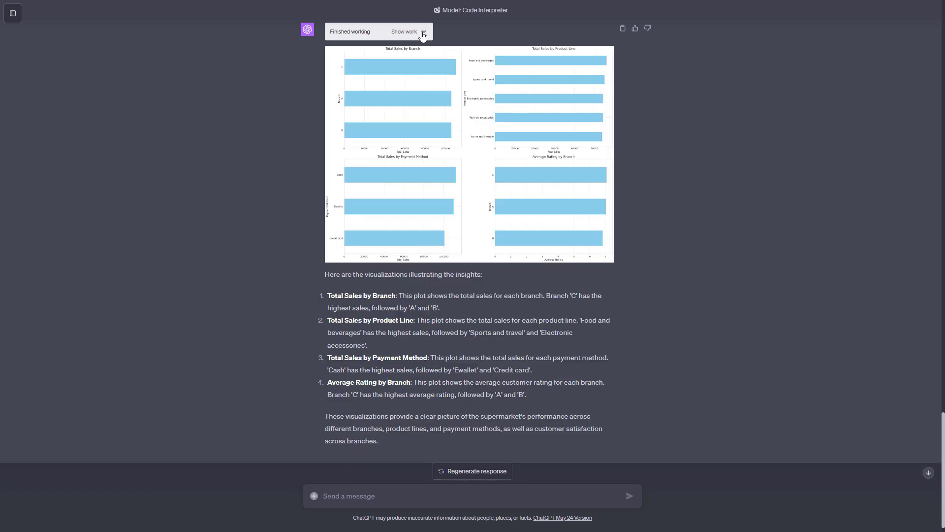
Save the four-chart image to Desktop\Code_Interpreter and show it in File Explorer.
{"action": "right_click", "coordinate": [468, 126]}
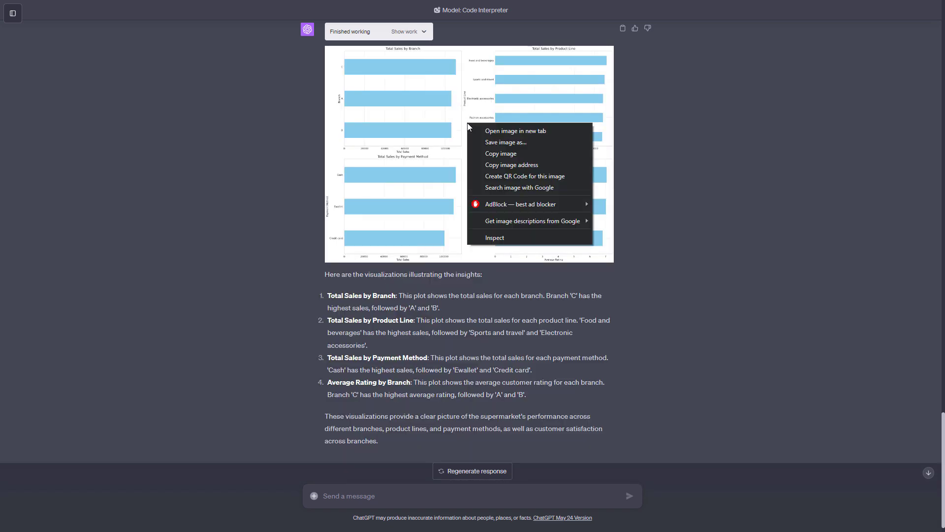
{"action": "left_click", "coordinate": [496, 143]}
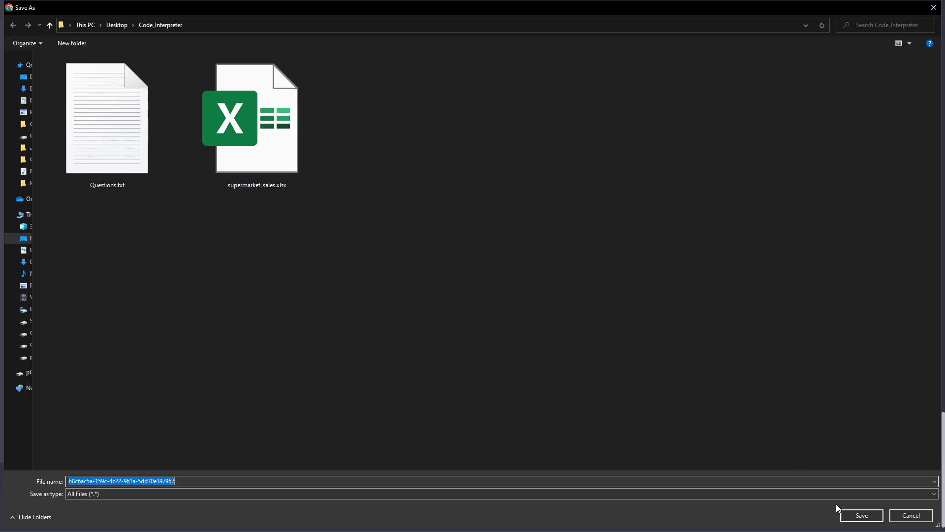
{"action": "left_click", "coordinate": [847, 516]}
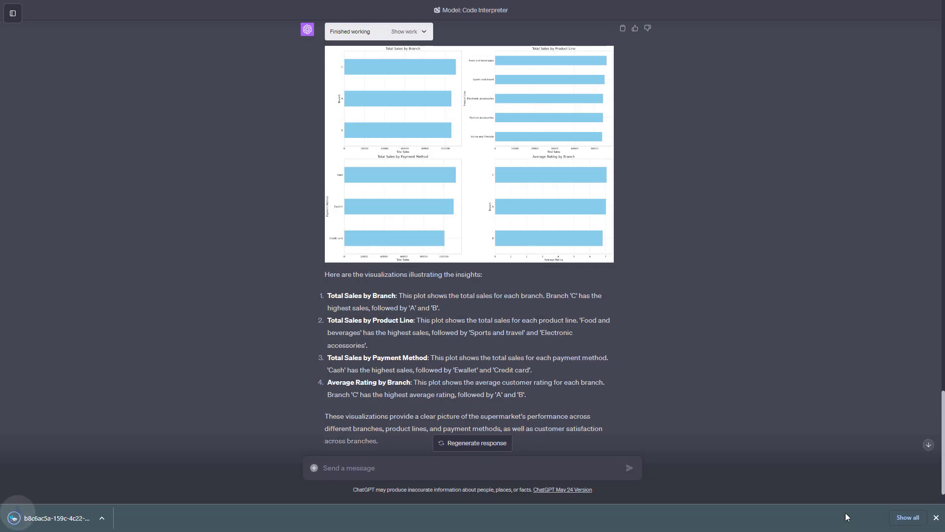
{"action": "left_click", "coordinate": [103, 518]}
{"action": "left_click", "coordinate": [125, 486]}
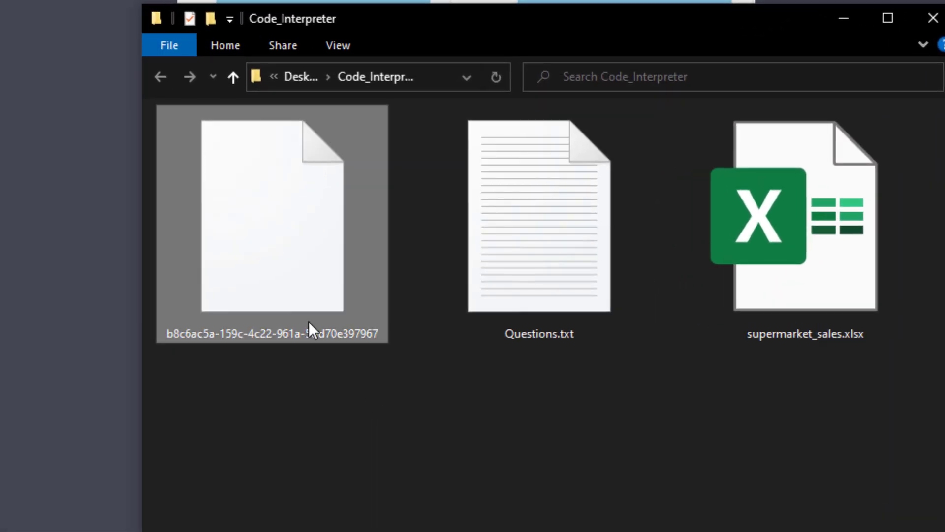
Rename the downloaded chart file by appending the .jpg extension.
{"action": "right_click", "coordinate": [377, 329]}
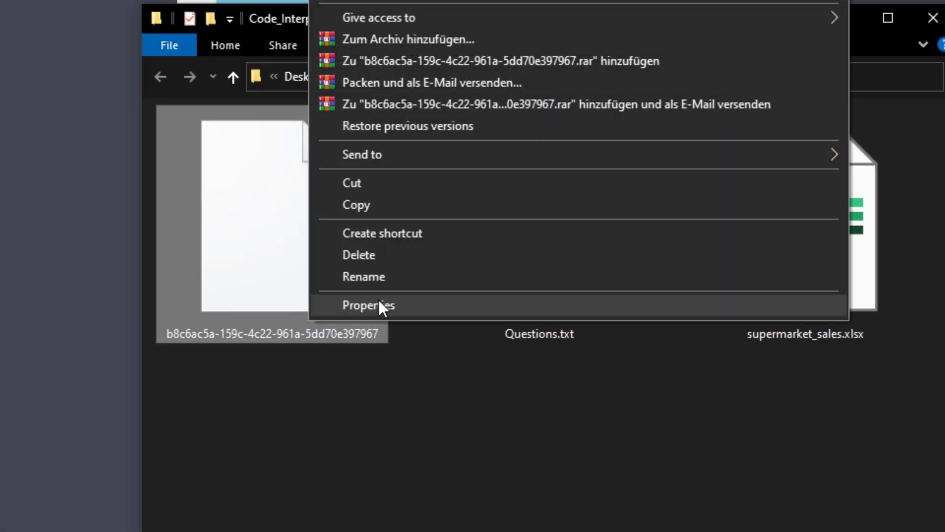
{"action": "left_click", "coordinate": [363, 276]}
{"action": "key", "text": "End"}
{"action": "type", "text": ".jpg"}
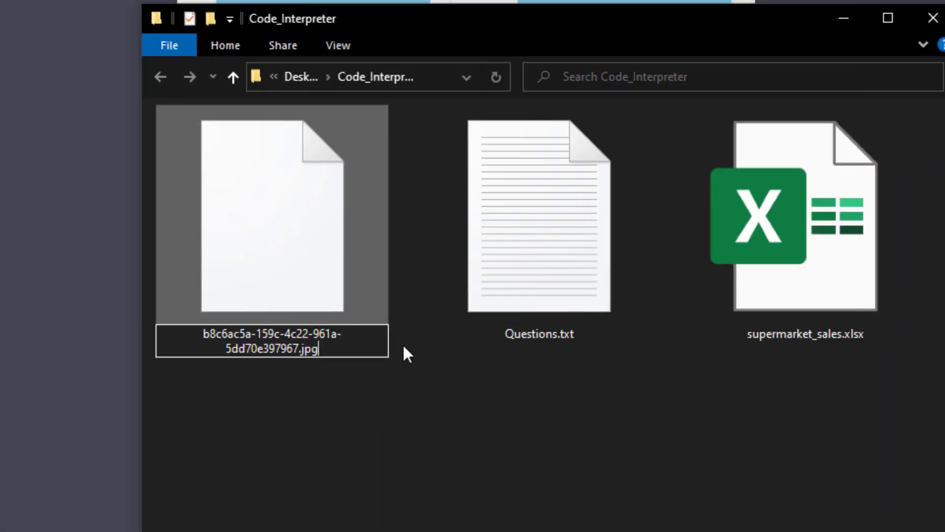
{"action": "key", "text": "Return"}
Open the renamed chart image in Photos to view all four charts.
{"action": "left_click", "coordinate": [471, 416]}
{"action": "left_click", "coordinate": [336, 268]}
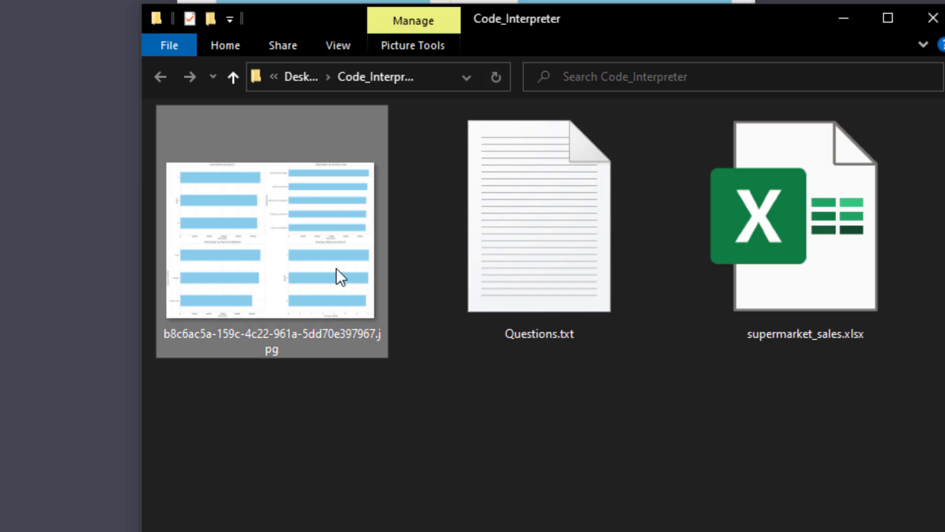
{"action": "double_click", "coordinate": [335, 268]}
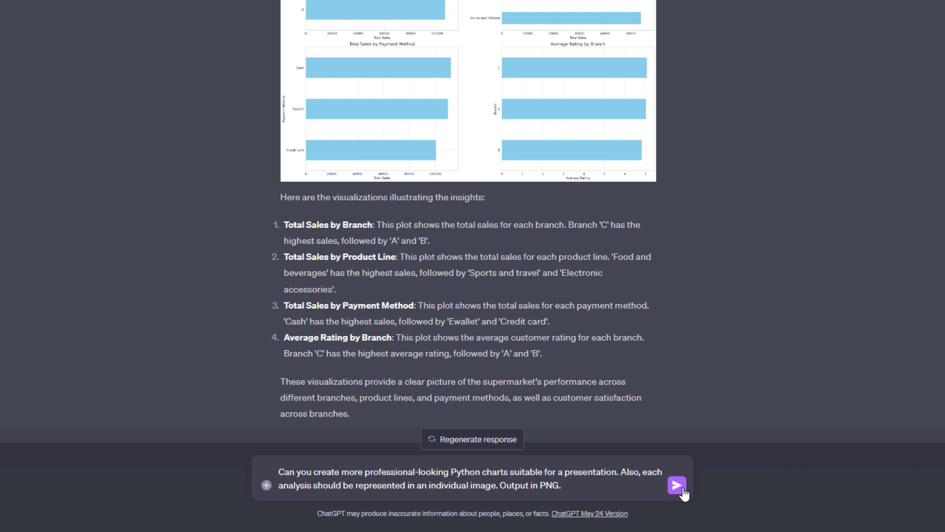
Request presentation-style PNG charts, one per analysis, then download and view total_sales_by_branch.png.
{"action": "left_click", "coordinate": [676, 485]}
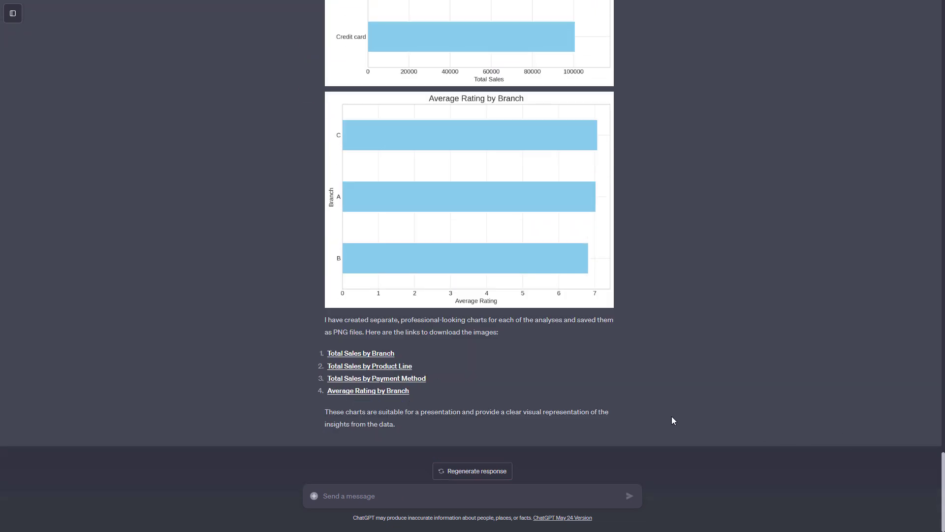
{"action": "left_click", "coordinate": [376, 353]}
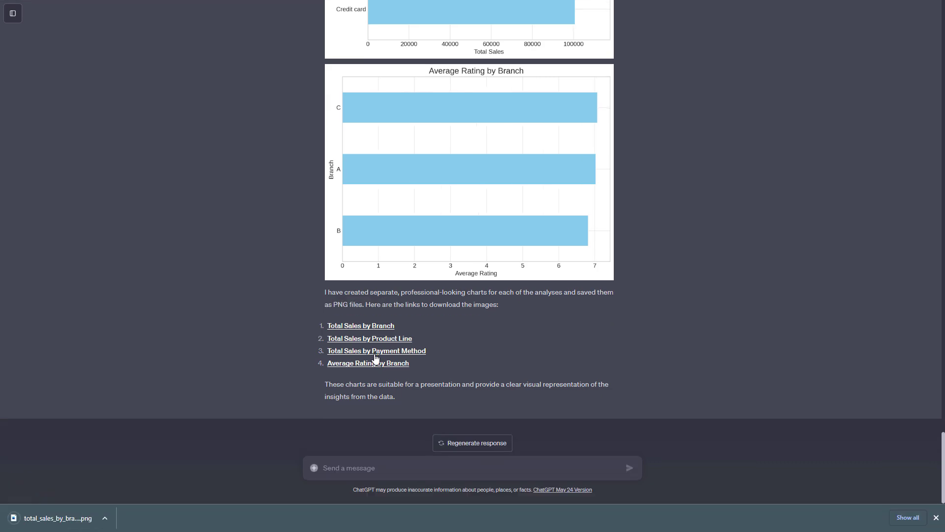
{"action": "left_click", "coordinate": [59, 517]}
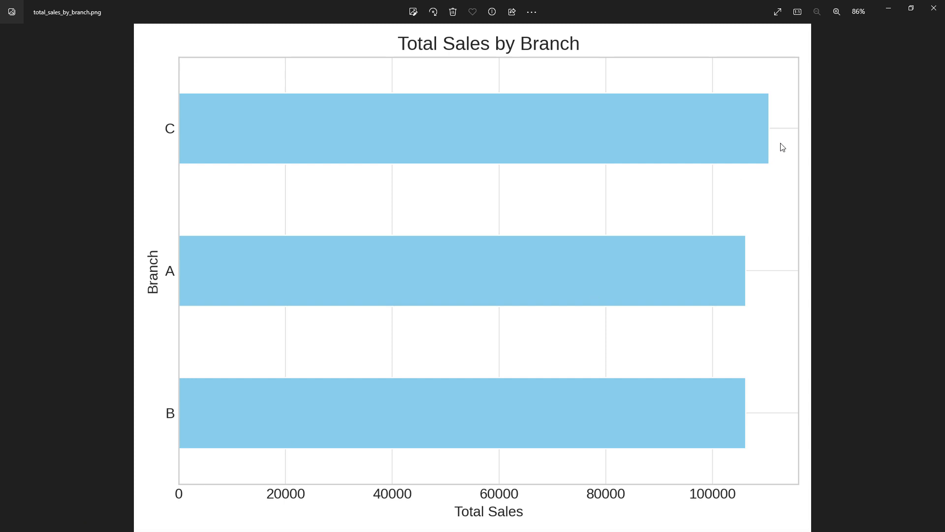
{"action": "left_click", "coordinate": [938, 13]}
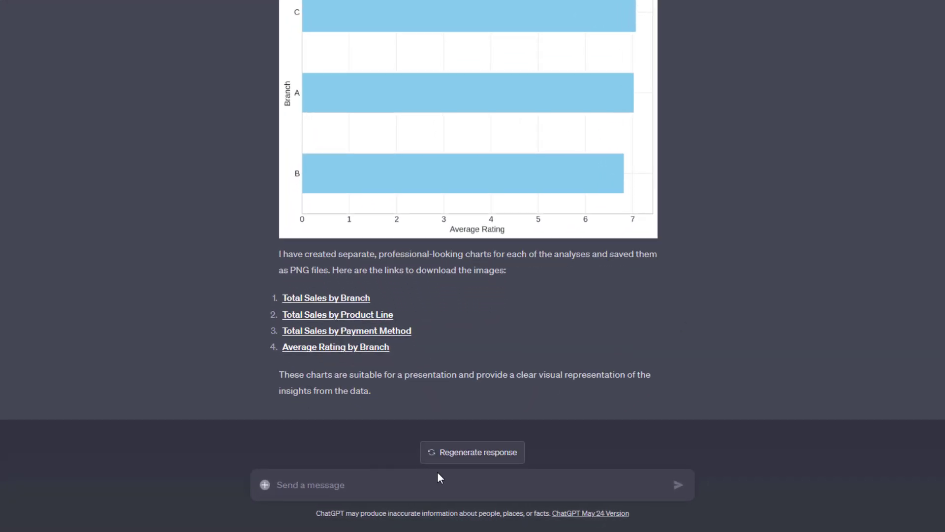
Ask ChatGPT which actions it would recommend based on its analysis of the supermarket sales.
{"action": "left_click", "coordinate": [439, 478]}
{"action": "type", "text": "Based on your analysis, what potential actions would you recommend we take?"}
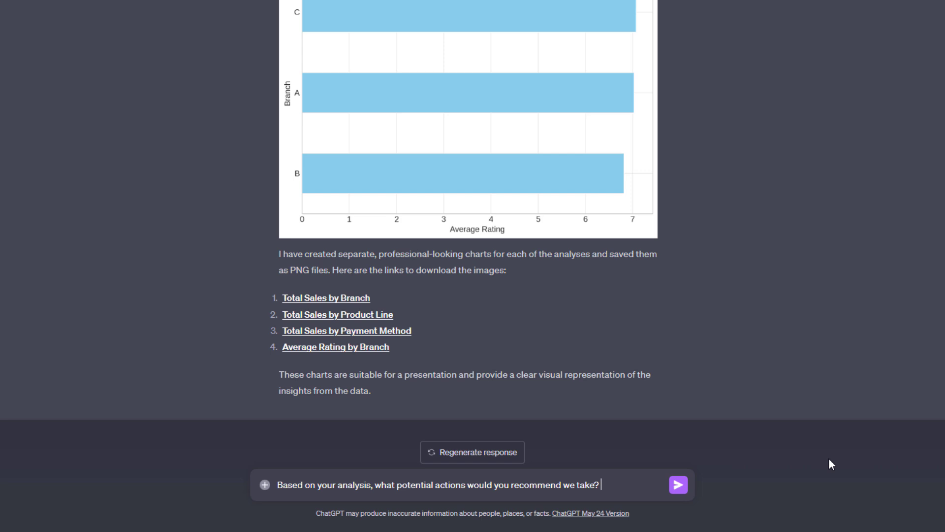
{"action": "key", "text": "Return"}
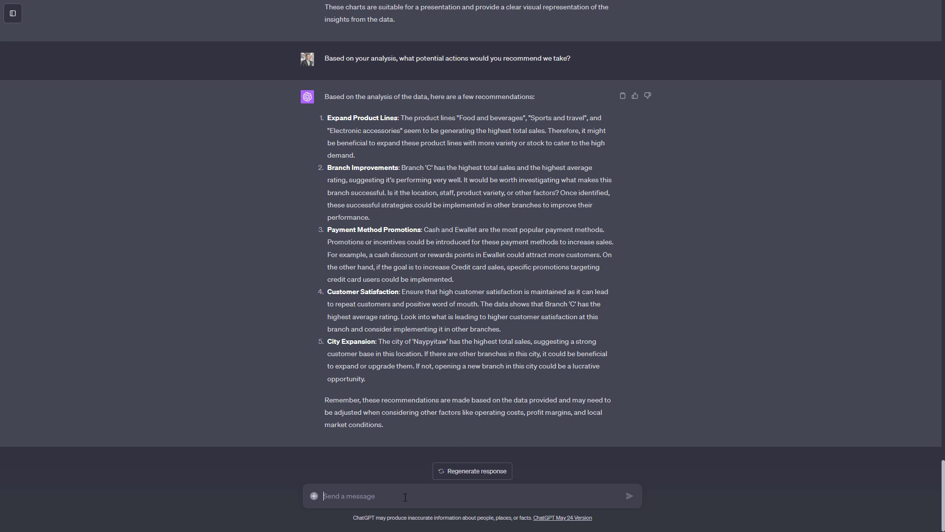
Request a PDF report of findings, then download supermarket_sales_report.pdf and scroll through its four chart pages.
{"action": "type", "text": "Prepare a PDF report to summarize your findings, including visualizations, main insights, and recommendations."}
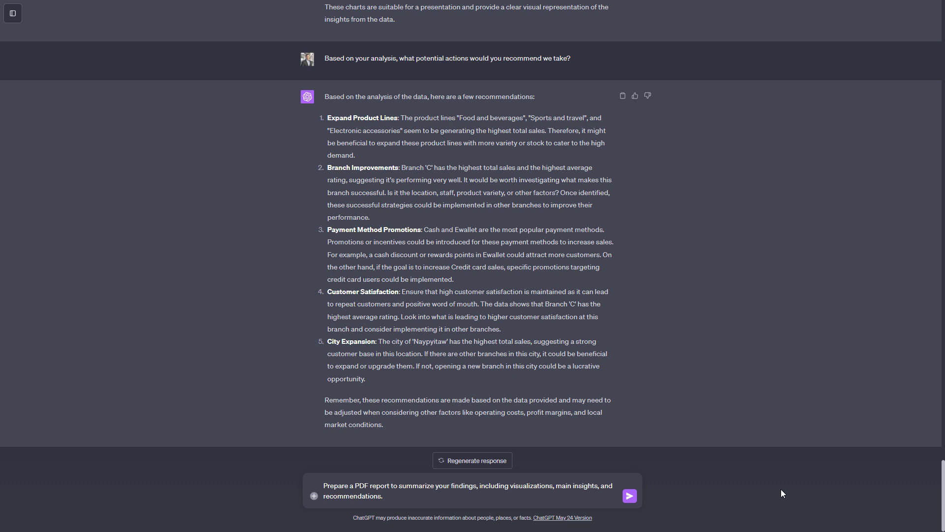
{"action": "key", "text": "Return"}
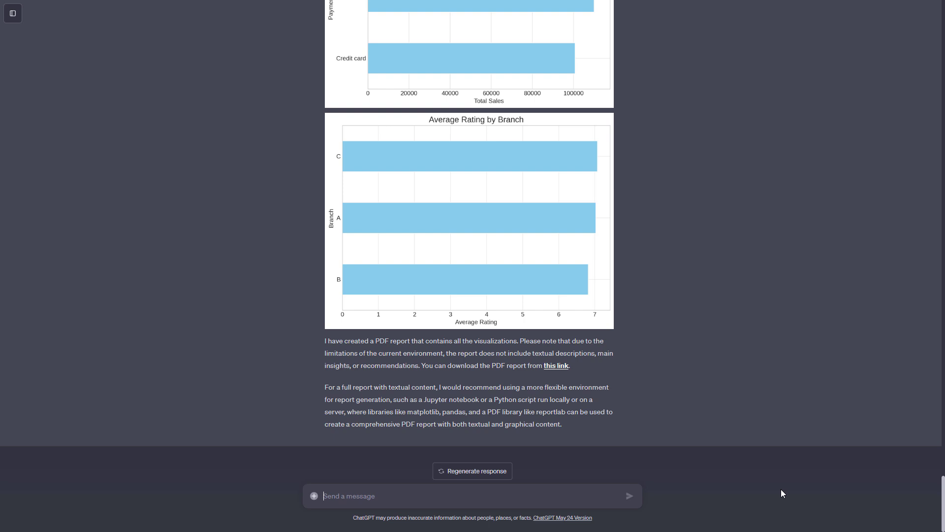
{"action": "left_click", "coordinate": [559, 368]}
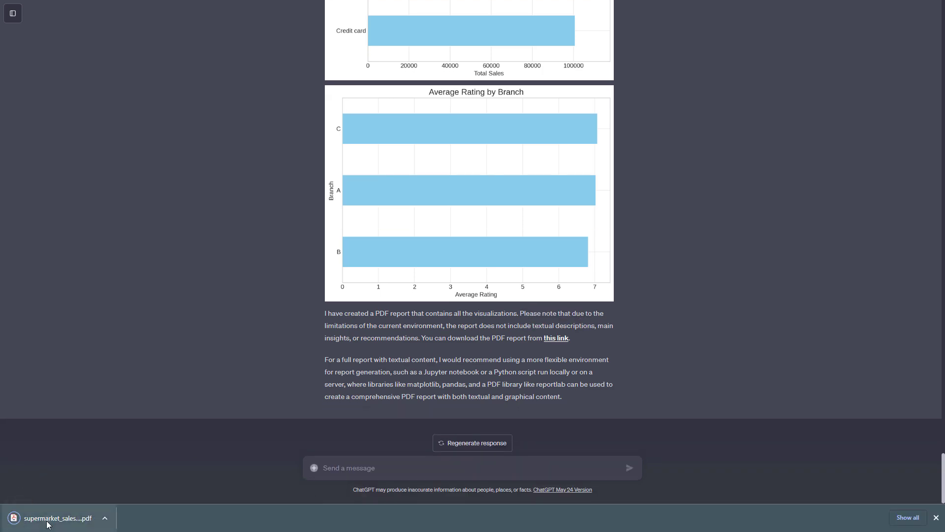
{"action": "left_click", "coordinate": [48, 521]}
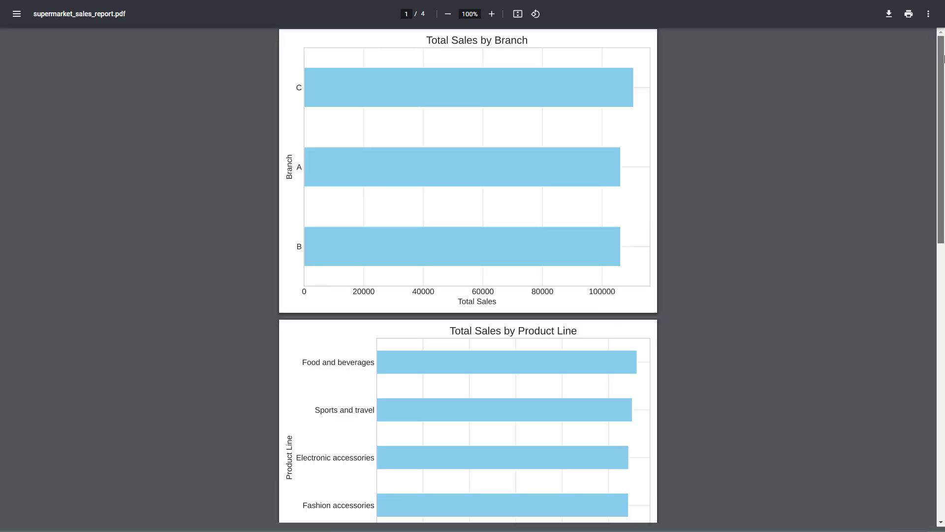
{"action": "left_click_drag", "start_coordinate": [942, 58], "coordinate": [942, 274]}
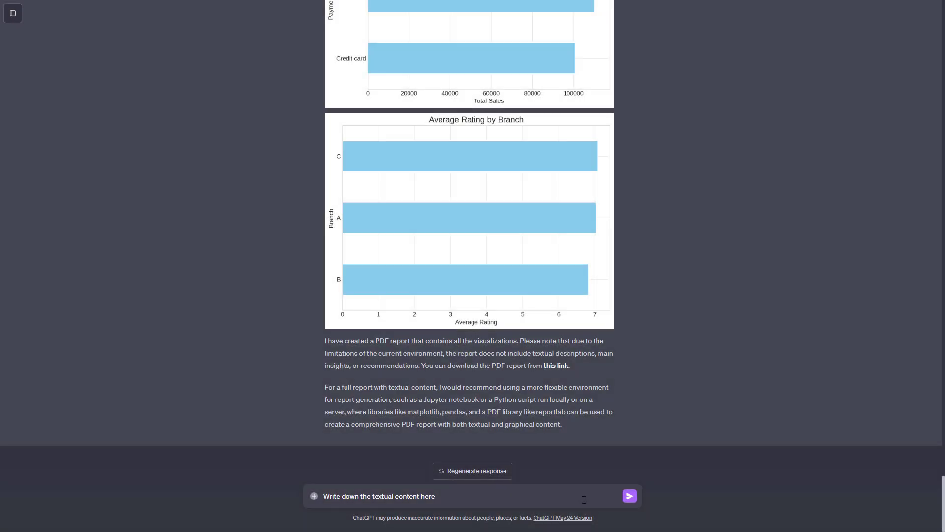
Send 'Write down the textual content here' so ChatGPT writes the report's insights and recommendations in chat.
{"action": "key", "text": "Return"}
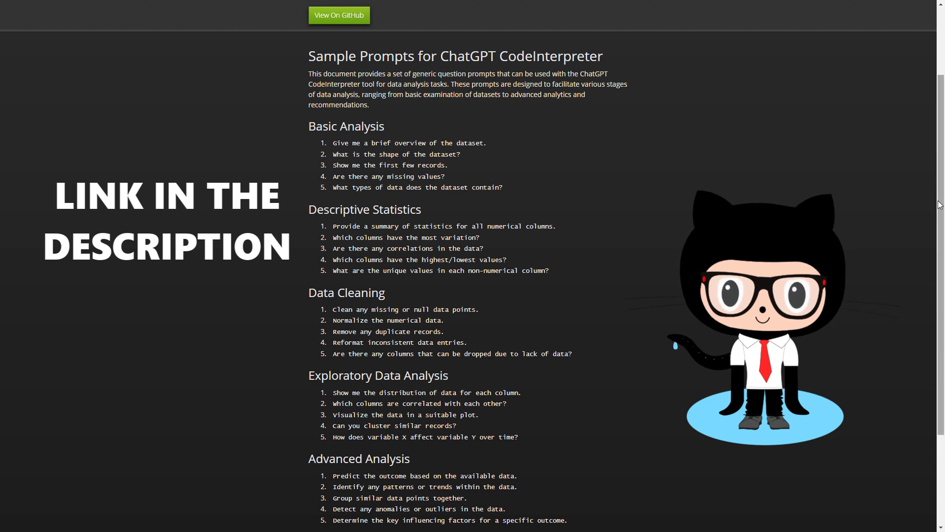
{"action": "left_click_drag", "start_coordinate": [940, 206], "coordinate": [943, 283]}
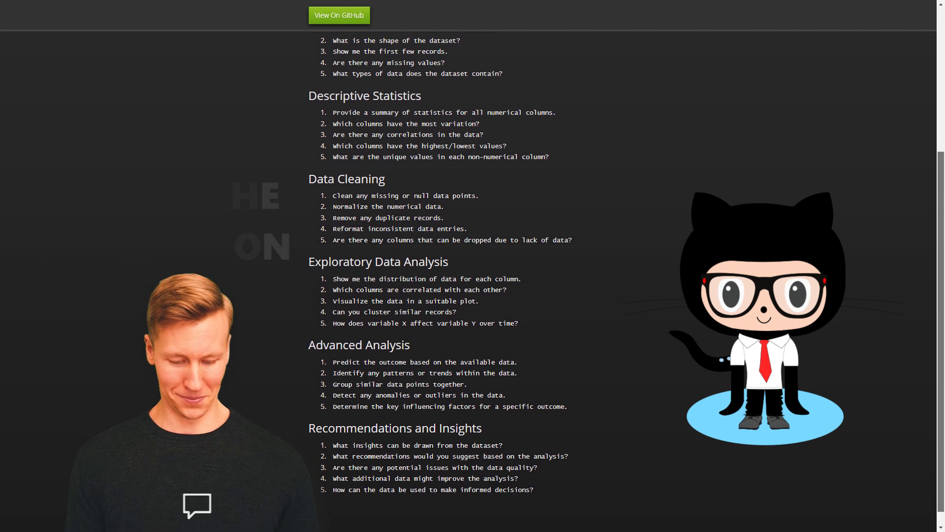
{"action": "scroll", "coordinate": [473, 271], "scroll_direction": "down", "scroll_amount": 1}
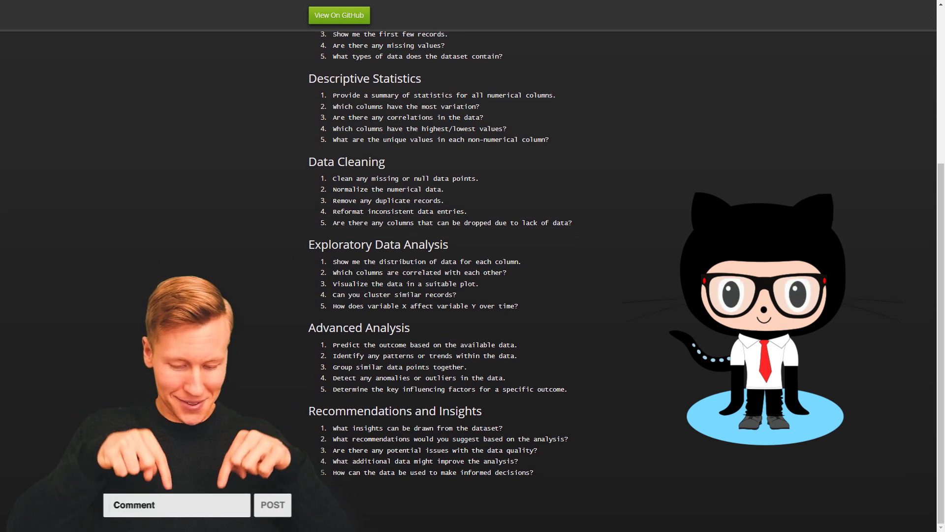